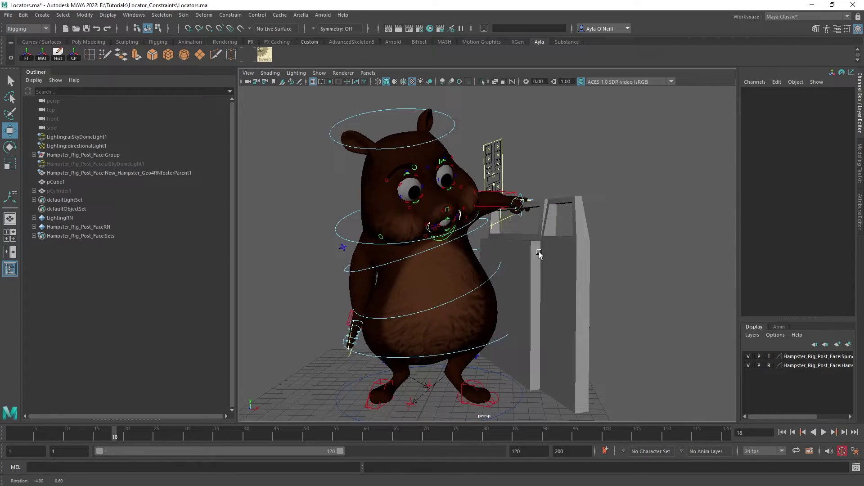
- Examine the hamster's left arm control and the barrier under its hand from several angles
mouse_move(539, 254)
left_mouse_down("alt")
mouse_move(552, 257)
mouse_move(533, 253)
mouse_move(530, 260)
left_mouse_up("alt")
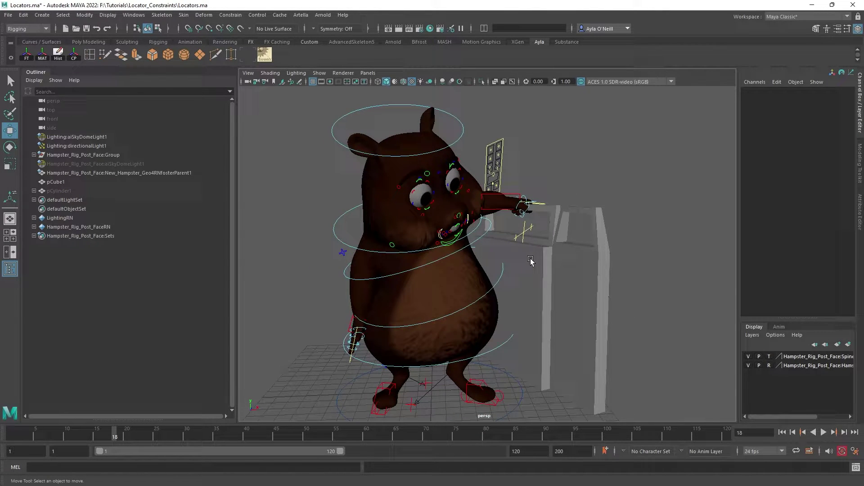
left_click(572, 273)
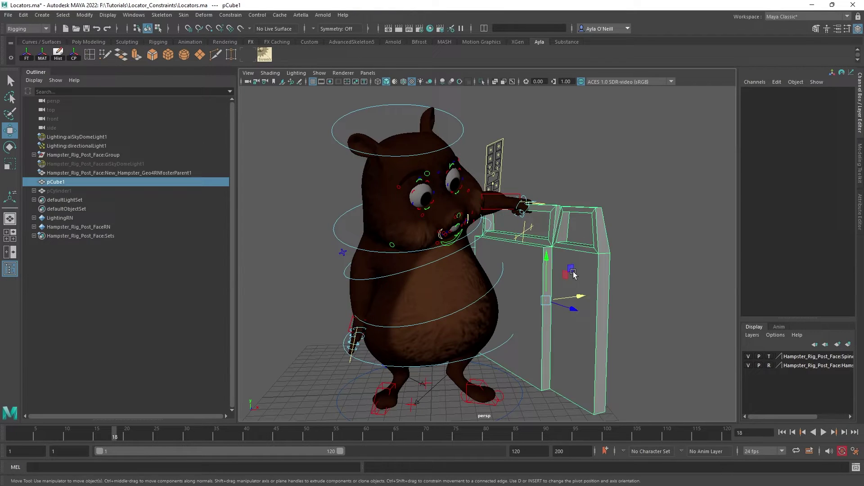
left_click(518, 196, "shift")
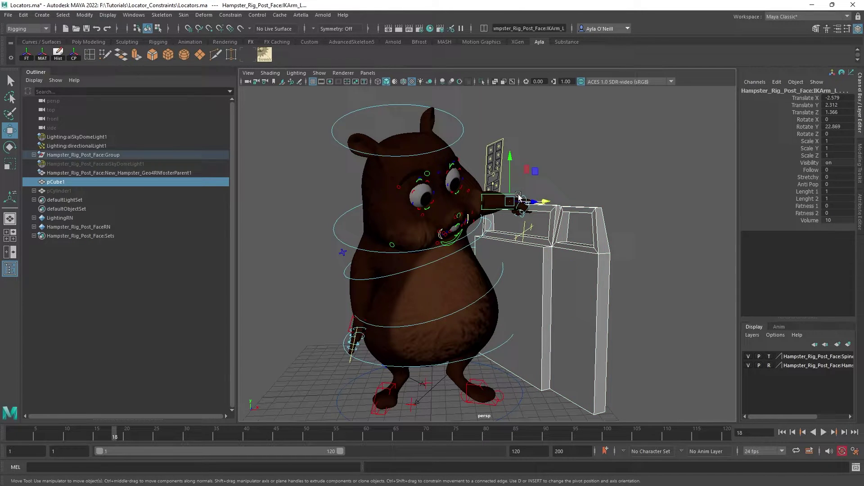
left_click(549, 169)
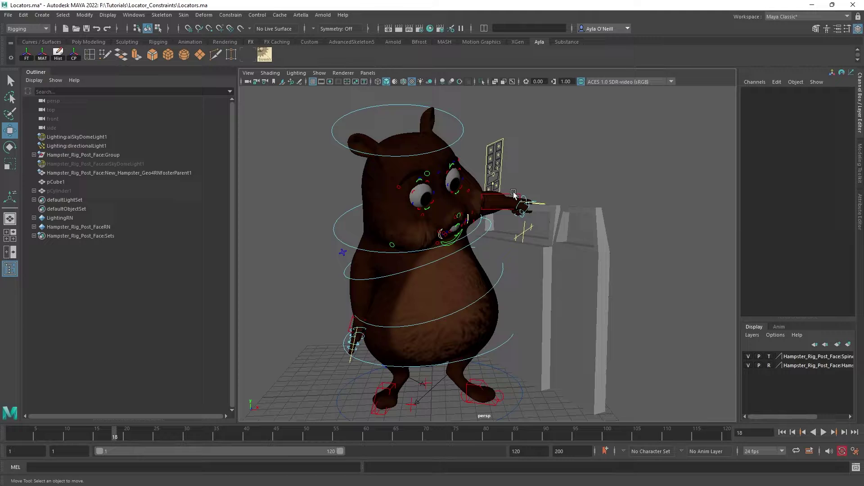
left_click(513, 194)
left_click(568, 261)
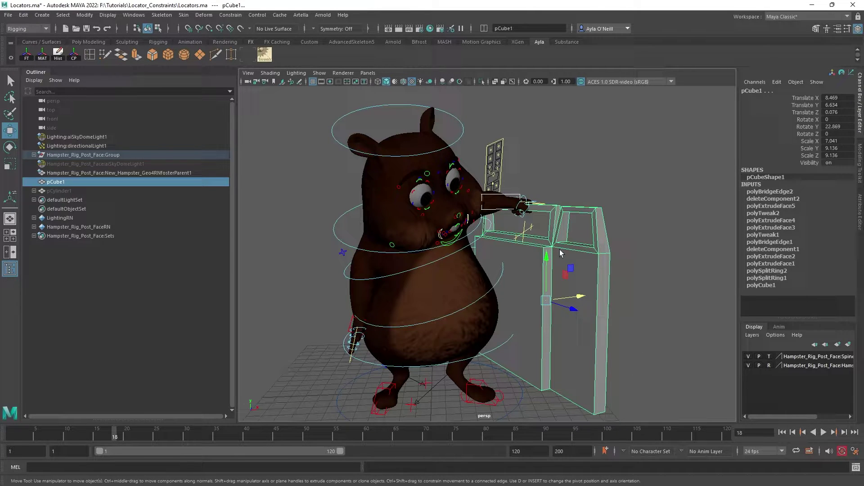
left_click_drag(553, 203, 542, 239, "alt")
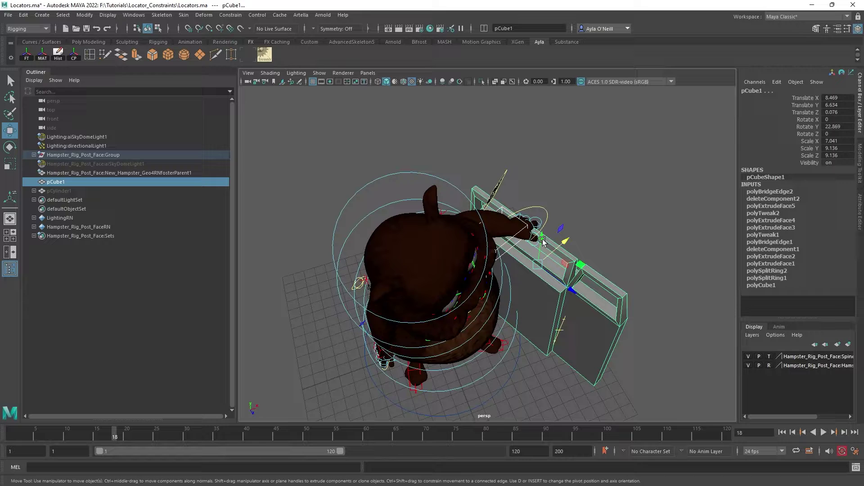
left_click(593, 225)
left_click_drag(593, 225, 540, 222, "alt")
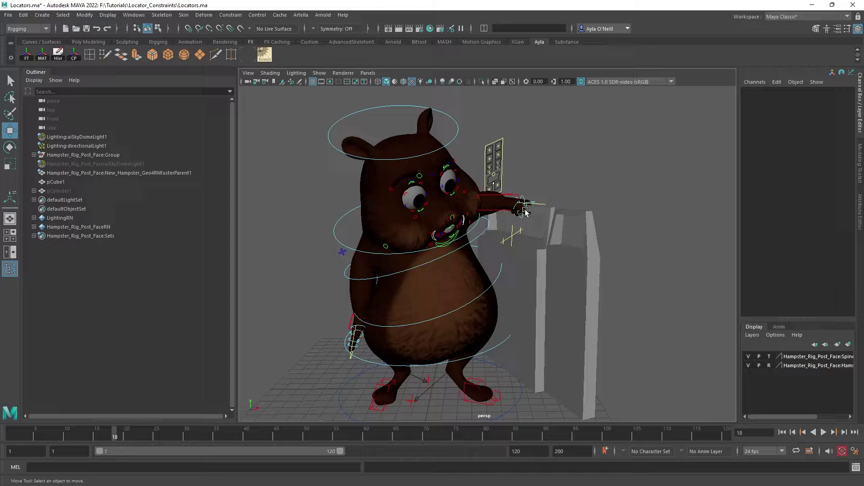
mouse_move(540, 192)
left_mouse_down("alt")
mouse_move(543, 252)
mouse_move(546, 198)
left_mouse_up("alt")
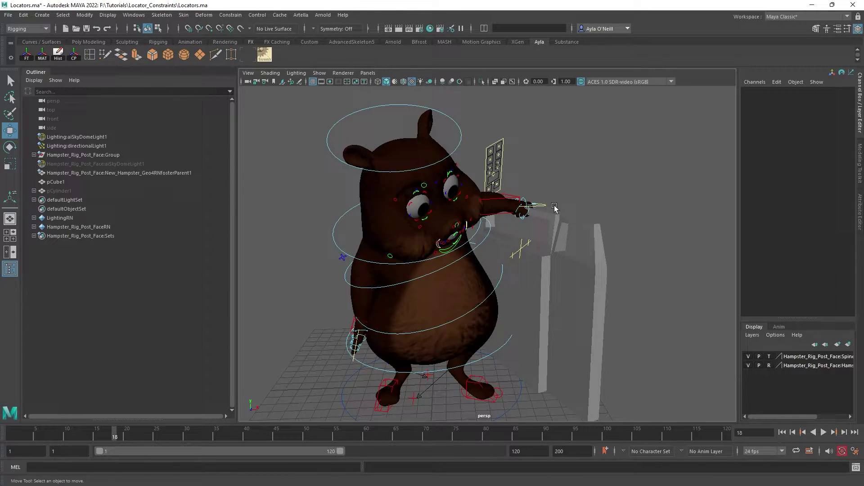
mouse_move(559, 230)
left_mouse_down("alt")
mouse_move(547, 268)
mouse_move(575, 260)
mouse_move(550, 258)
mouse_move(568, 236)
mouse_move(546, 235)
left_mouse_up("alt")
- Play the animation briefly and stop it at frame 15
left_click(545, 261)
key("ctrl+z")
key("alt+v")
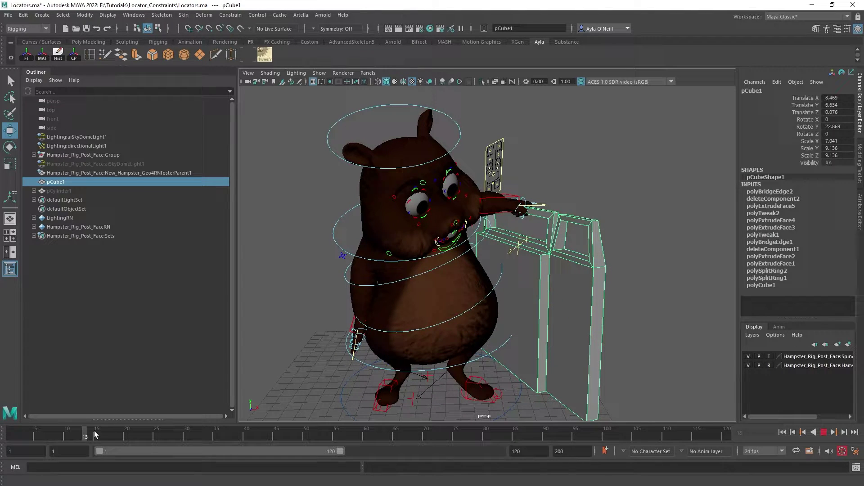
left_click_drag(107, 433, 98, 432)
key("alt+v")
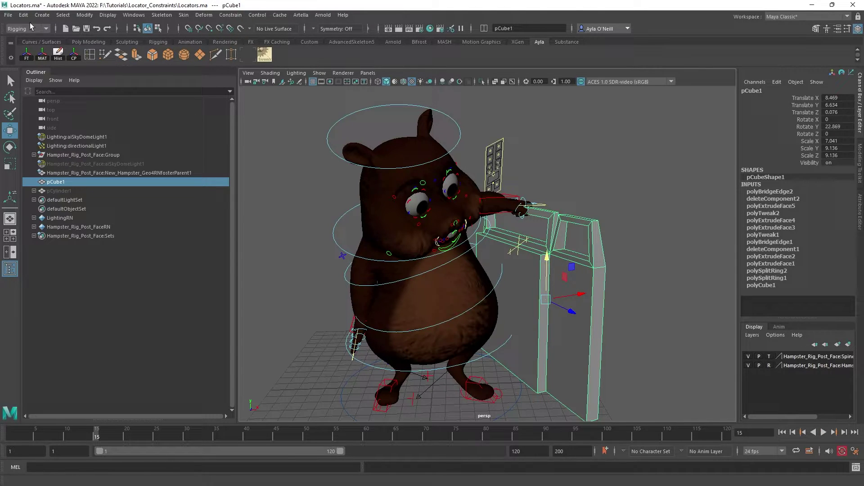
- Create a locator and rename it Hand_L
left_click(42, 15)
left_click(82, 146)
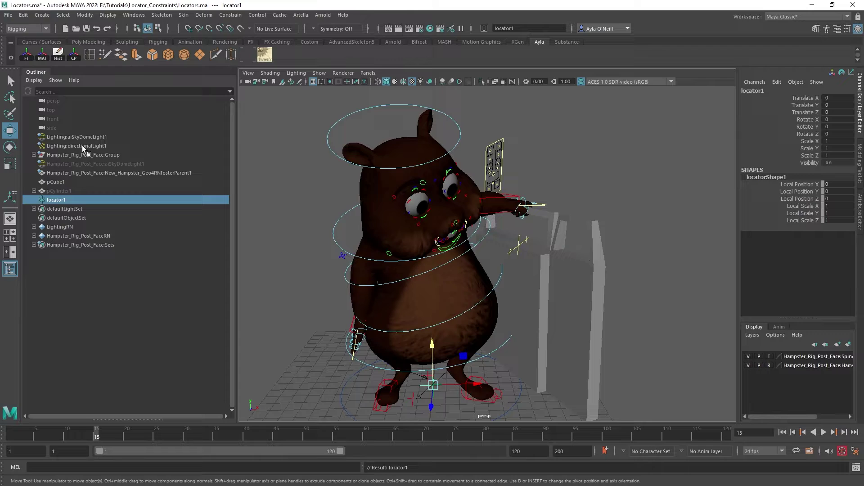
double_click(63, 200)
type("Hand_L")
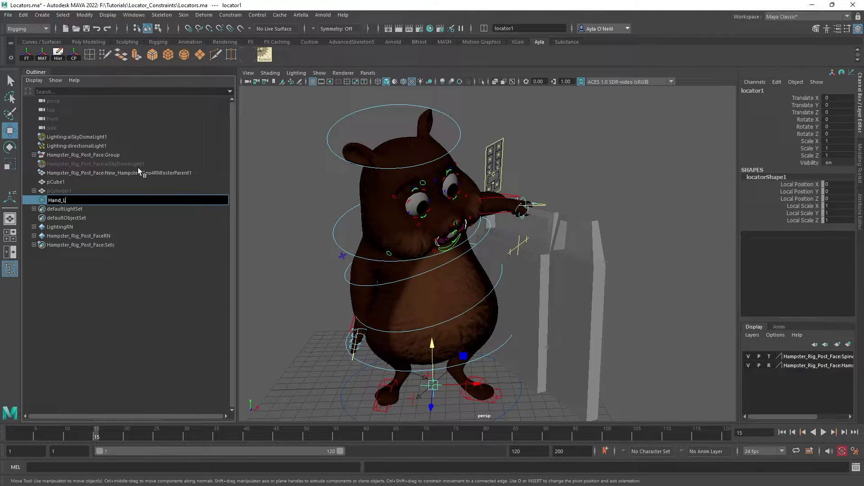
key("Return")
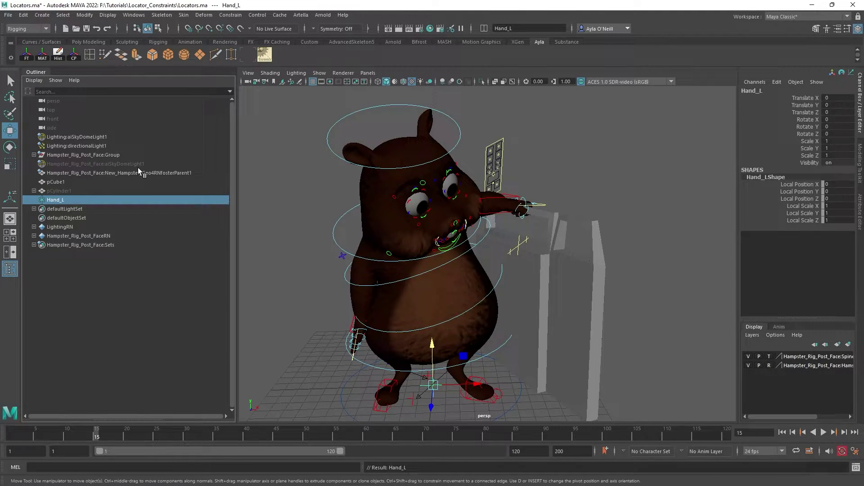
- Duplicate the Hand_L locator and parent the copy under Hand_L
key("ctrl+d")
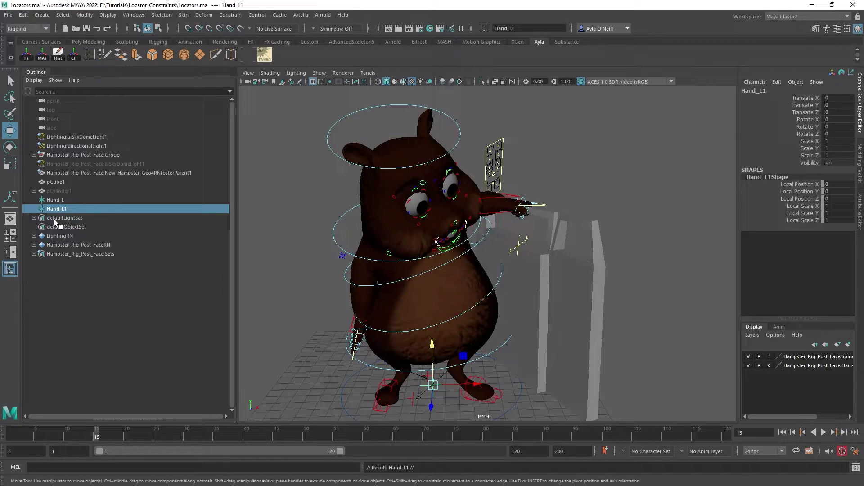
middle_click_drag(56, 210, 56, 201)
left_click(56, 201)
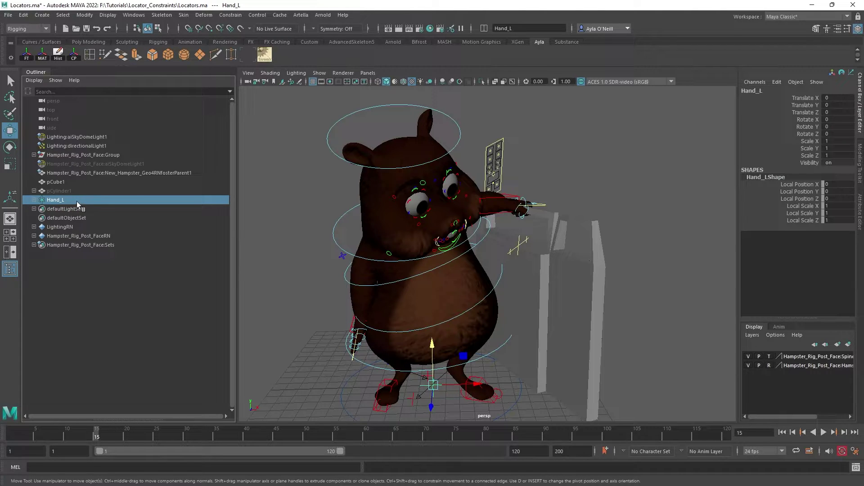
- Move the Hand_L locator onto the hamster's left hand, at about X 6.213, Y 13.848, Z 1.394
left_click_drag(474, 387, 550, 220)
right_click_drag(549, 219, 575, 247, "alt")
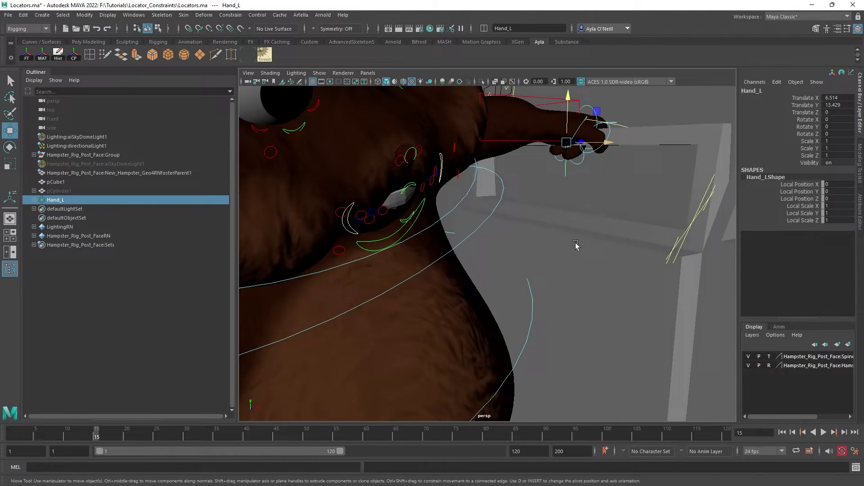
middle_click_drag(575, 247, 477, 301, "alt")
right_click_drag(477, 301, 505, 390, "alt")
left_click_drag(504, 391, 439, 349, "alt")
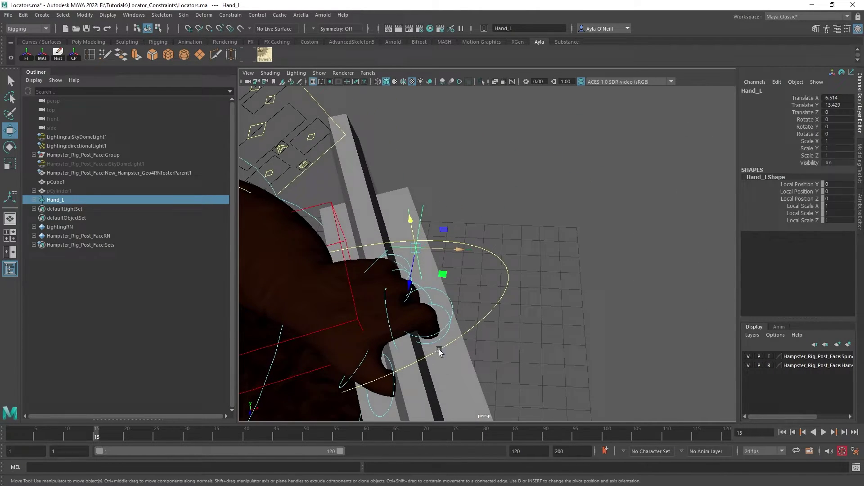
left_click_drag(407, 282, 348, 354)
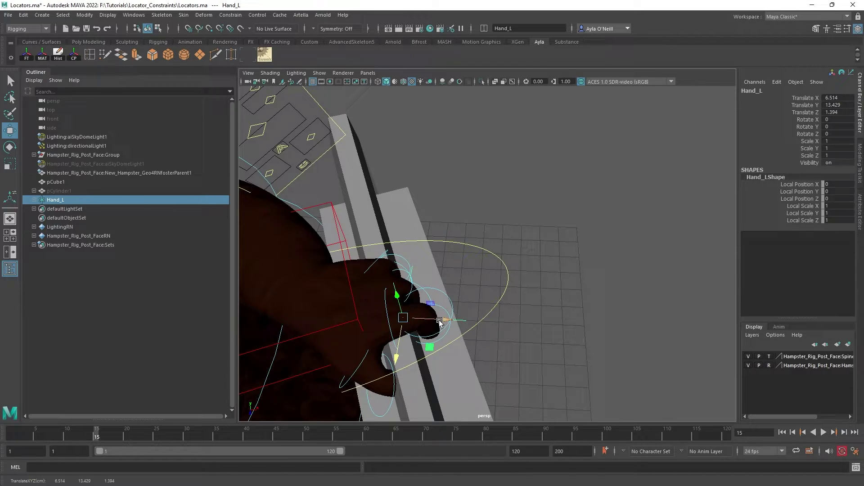
left_click_drag(440, 322, 421, 314)
left_click_drag(428, 332, 436, 293, "alt")
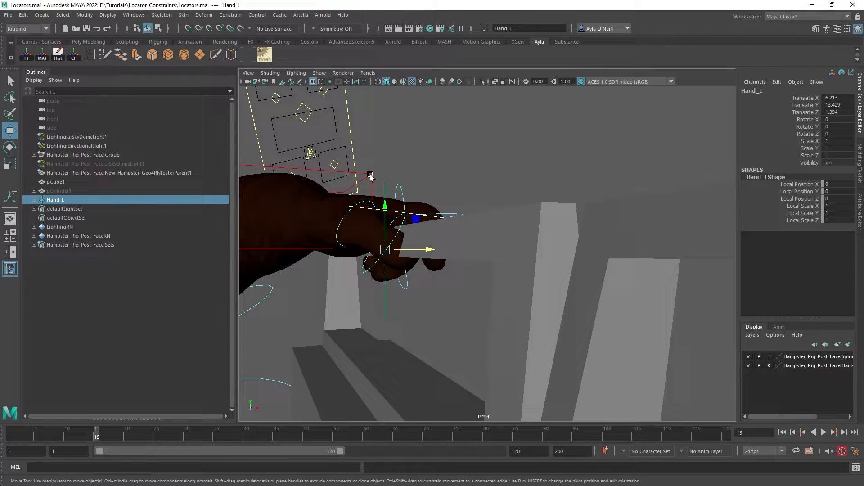
left_click_drag(386, 200, 389, 180)
- Scale the Hand_L locator uniformly to about 5.224 so it extends well beyond the hand
key("e")
key("r")
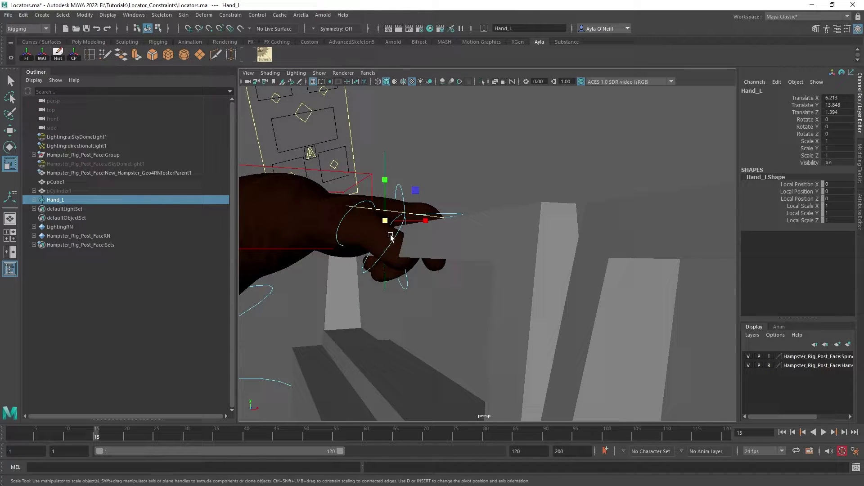
left_click_drag(385, 220, 837, 314)
left_click_drag(468, 207, 471, 270, "alt")
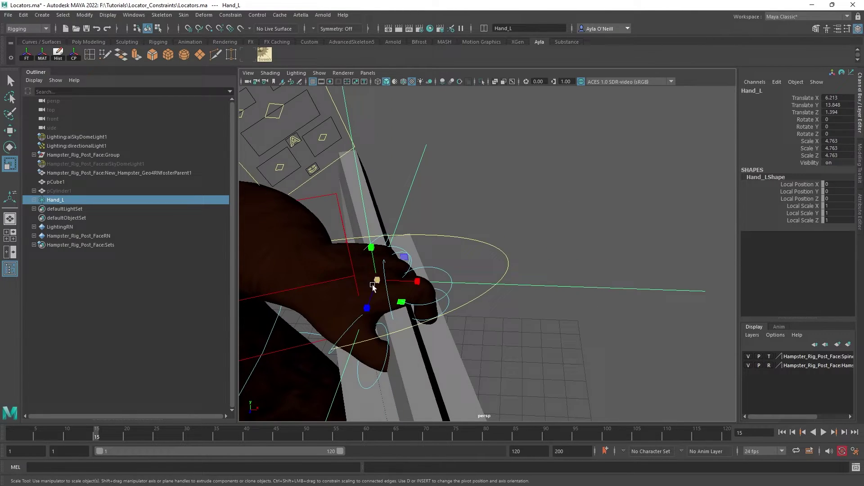
left_click_drag(378, 280, 456, 254)
scroll(426, 261, "down", 6)
scroll(457, 255, "up", 3)
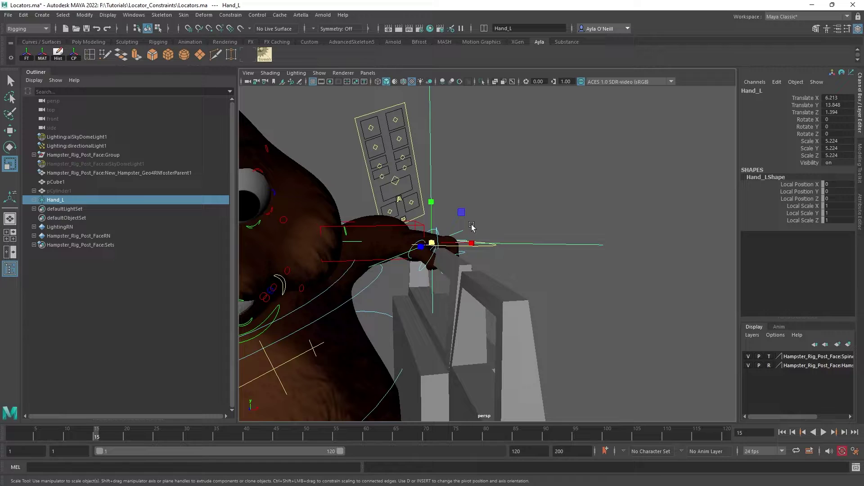
- Lower the Hand_L locator slightly to about Y 13.682 and deselect it
key("w")
left_click_drag(433, 198, 435, 203)
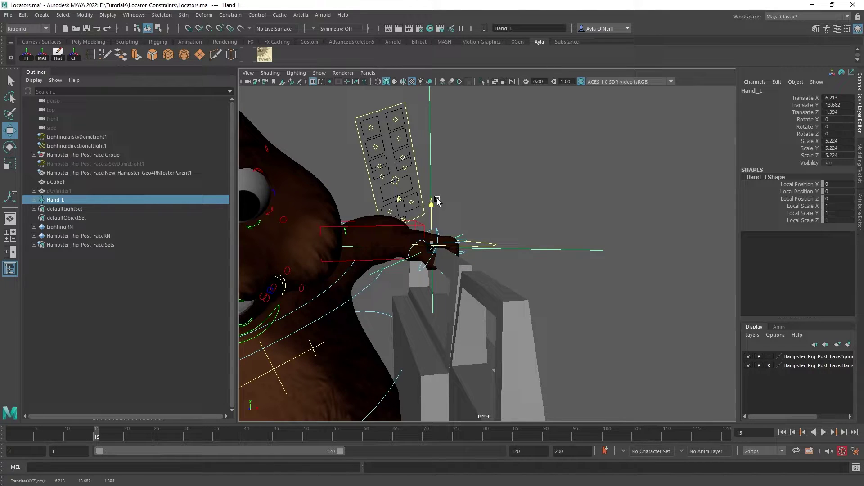
left_click(510, 206)
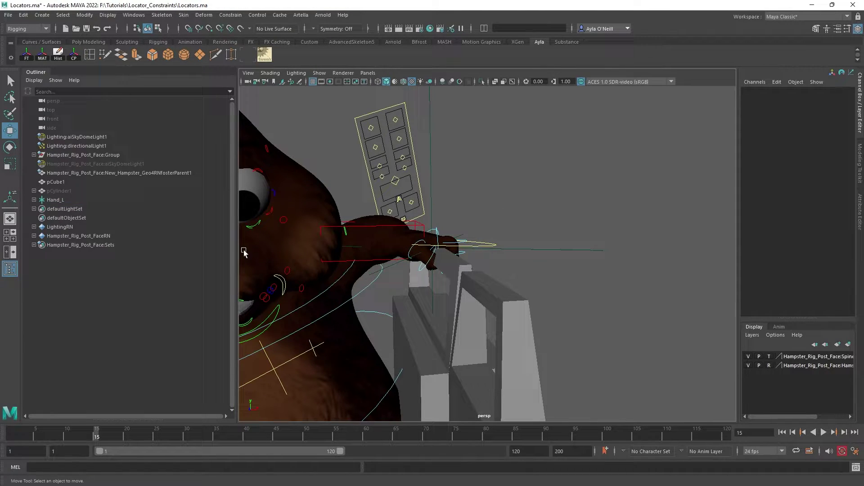
- Parent-constrain the Hand_L locator to pCube1 with Maintain Offset on and all translate and rotate axes constrained
left_click(478, 298)
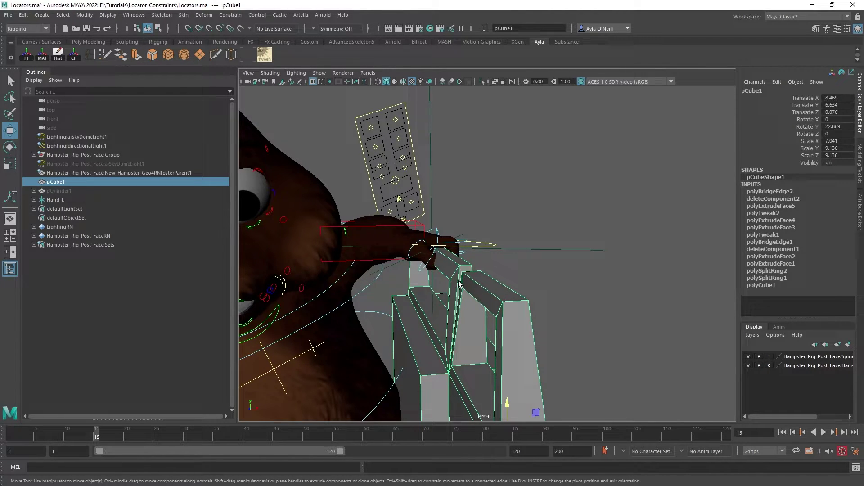
left_click(56, 200, "ctrl")
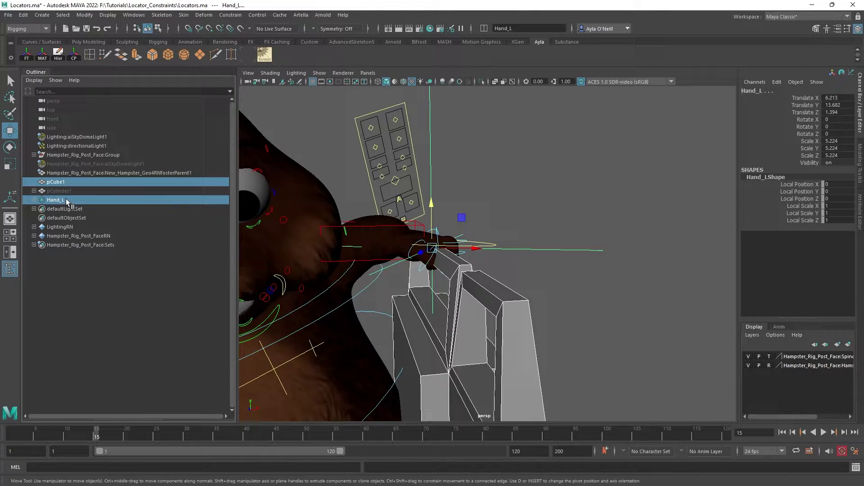
left_click(234, 18)
left_click(316, 38)
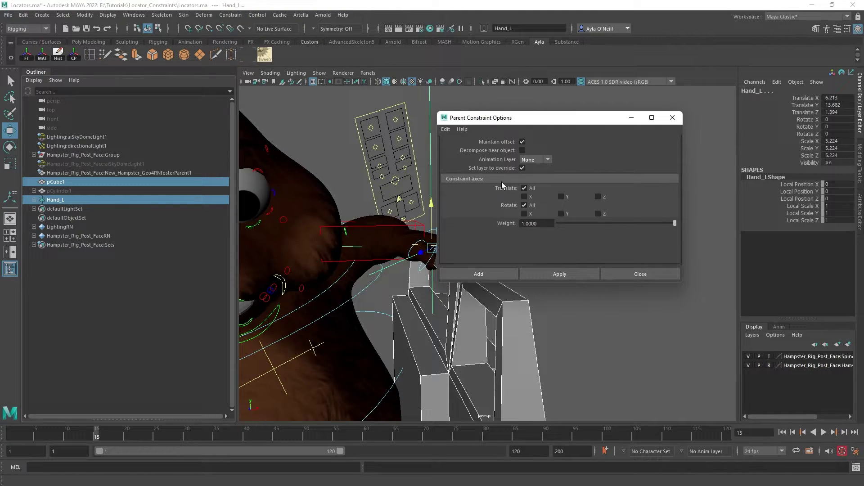
left_click(464, 273)
left_click(551, 289)
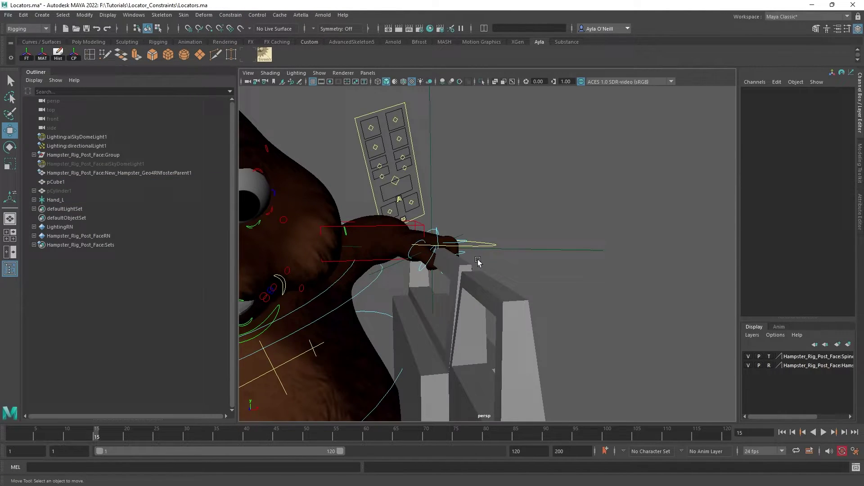
- Try moving pCube1 about 4.5 units along its own X axis, away from the hamster, to test the constraint
left_click(481, 282)
scroll(525, 359, "down", 2)
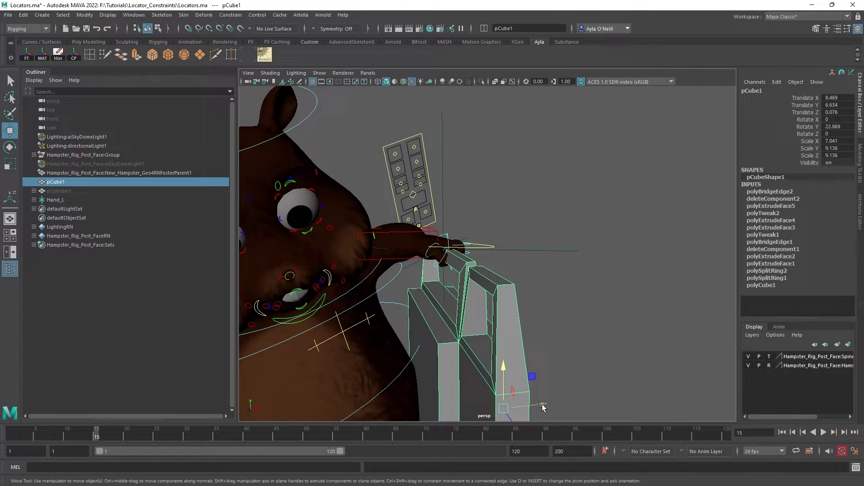
left_click_drag(533, 401, 630, 391)
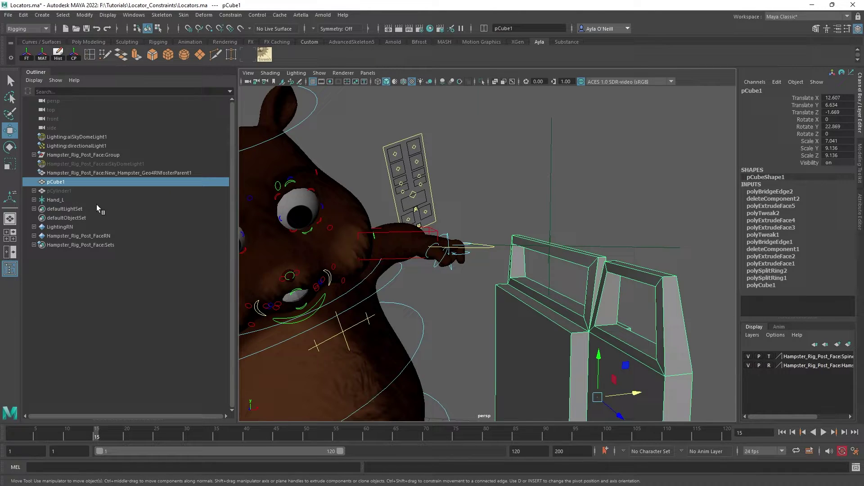
- Expand Hand_L and try moving its child locator Hand_L1 up and away from the parent
left_click(53, 200)
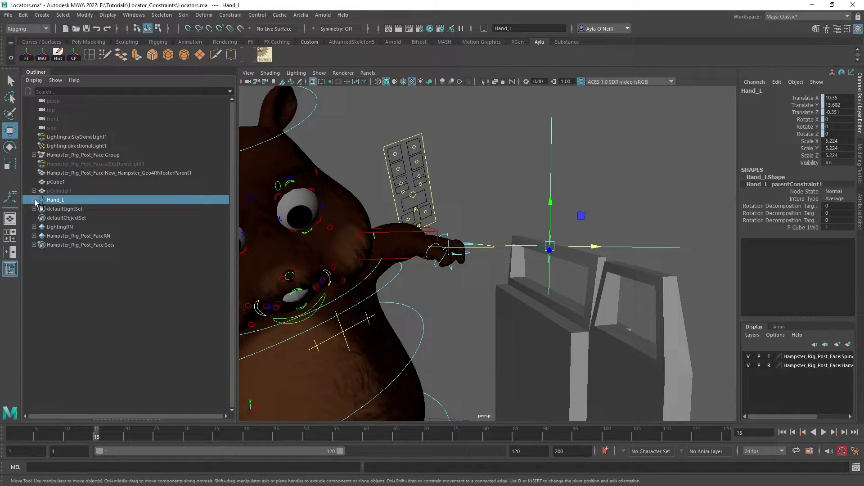
left_click(35, 200)
left_click(61, 209)
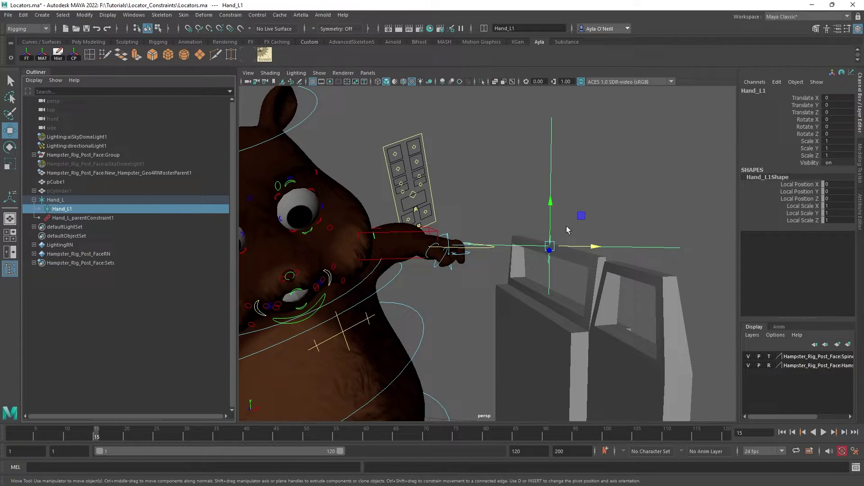
left_click_drag(550, 221, 700, 161)
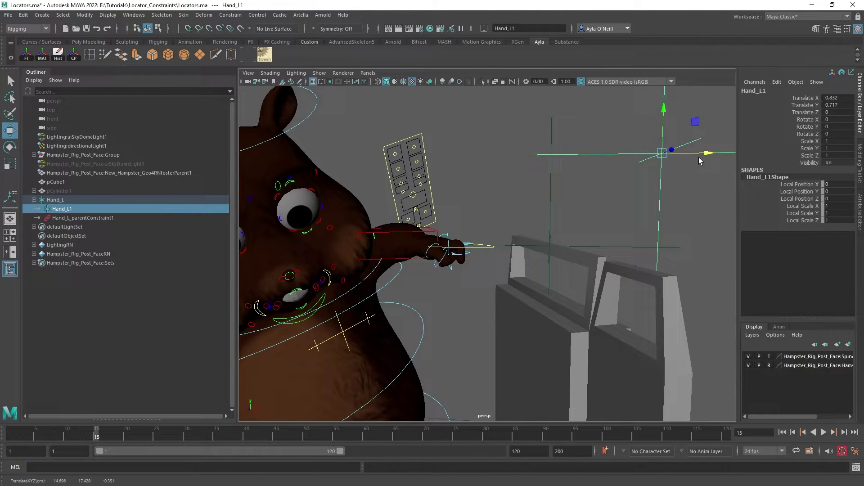
- Undo the test moves of the Hand_L1 locator and pCube1
key("ctrl+z")
key("ctrl+z")
key("ctrl+z")
key("ctrl+z")
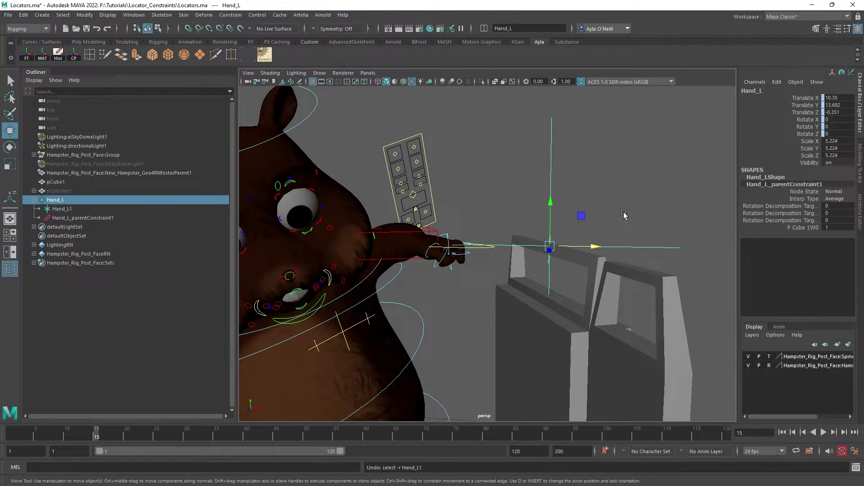
key("ctrl+z")
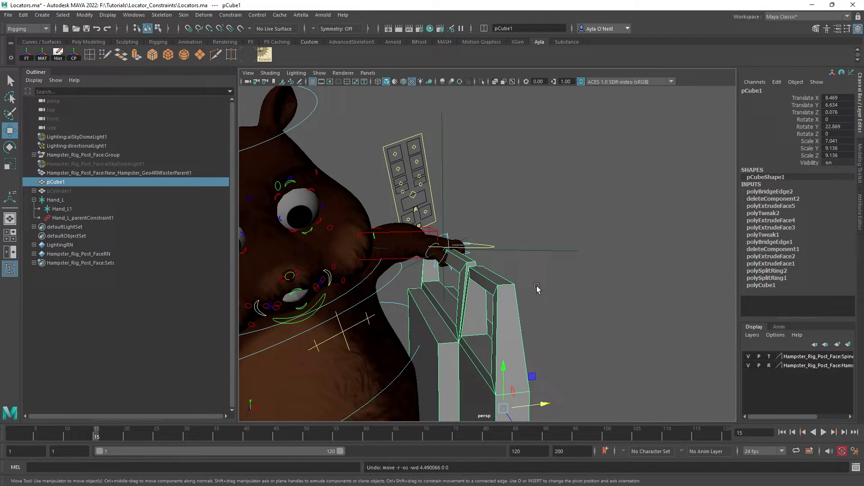
- Try parent-constraining the left Fingers control to the Hand_L1 locator with Maintain Offset on and all translate and rotate axes constrained
left_click_drag(535, 283, 527, 292, "alt")
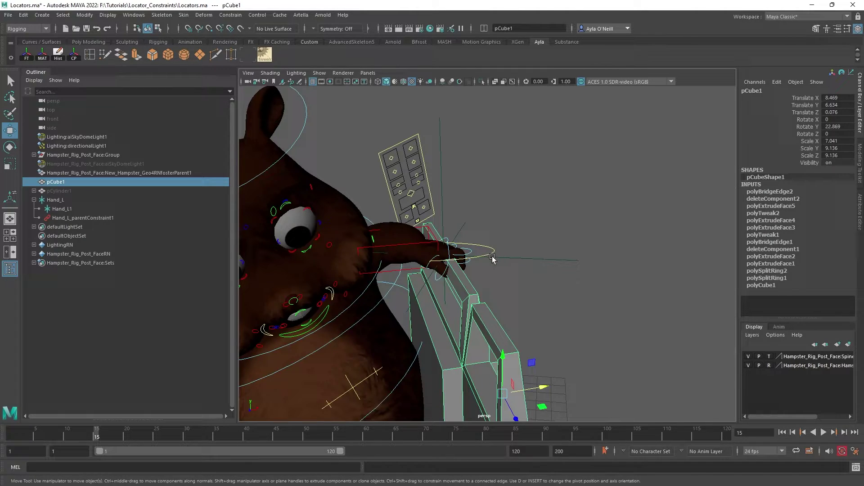
left_click(60, 209)
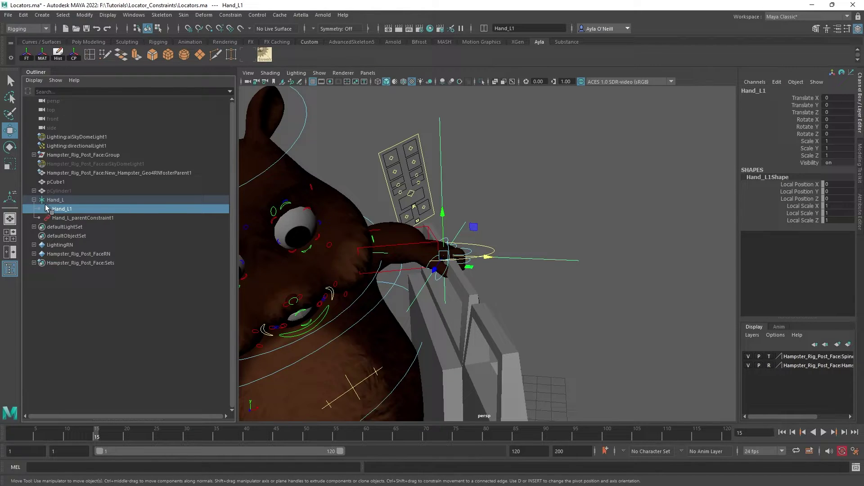
left_click(489, 249, "shift")
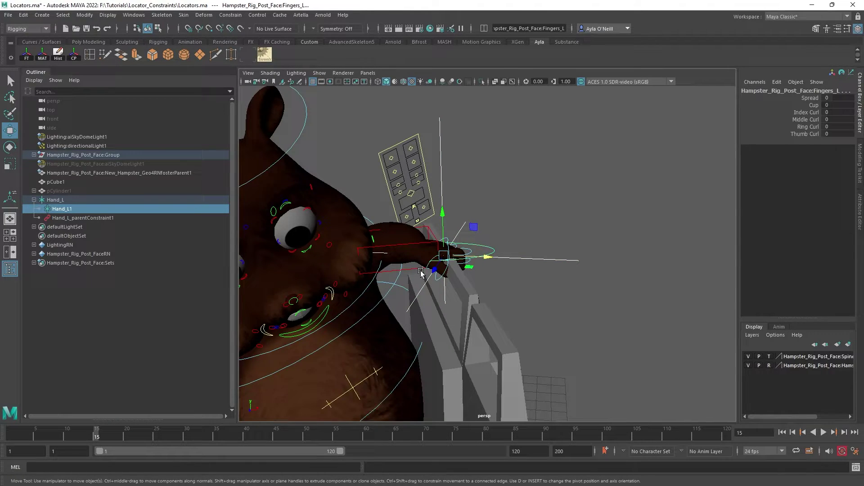
left_click(231, 14)
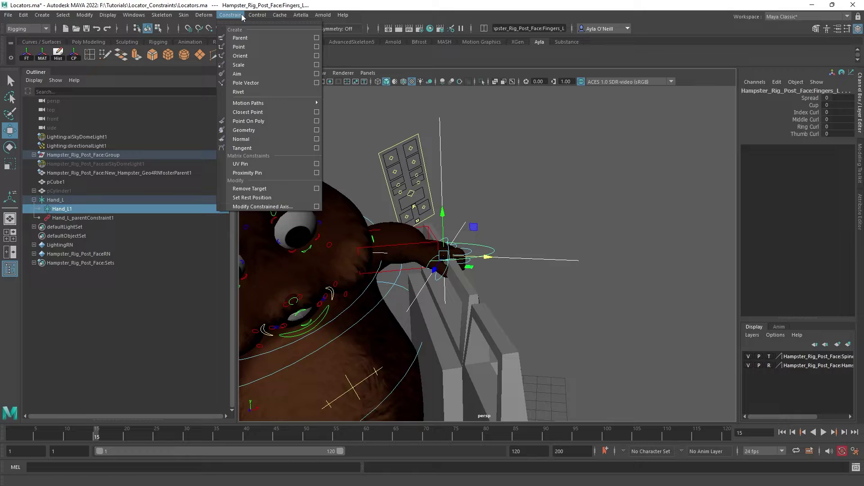
left_click(317, 38)
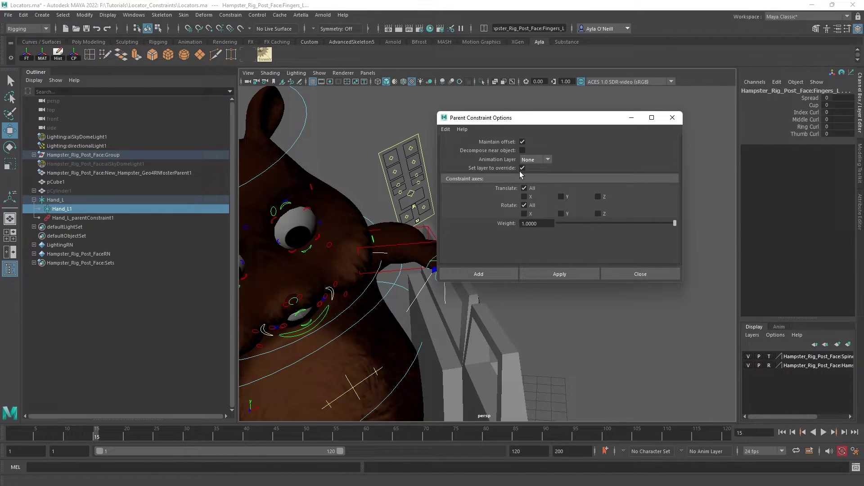
left_click(482, 272)
left_click(533, 311)
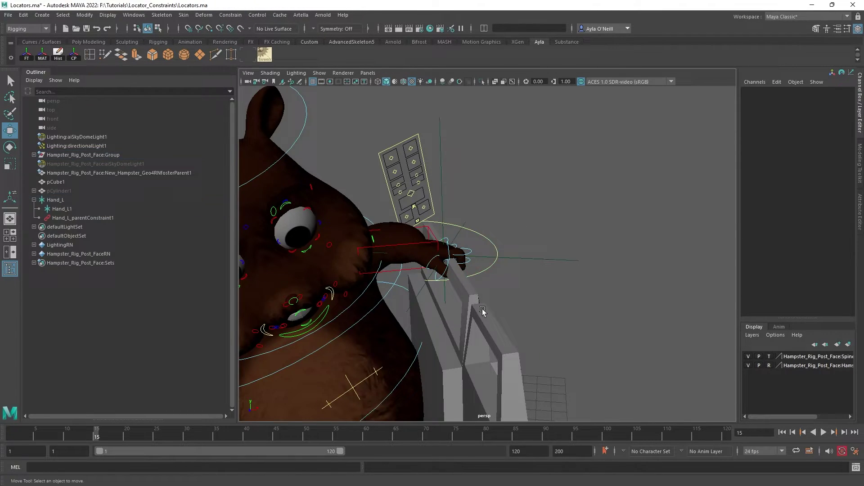
- Try moving Hand_L1 straight up to test whether the hamster's hand follows, undoing the first test before repeating it
left_click(442, 219)
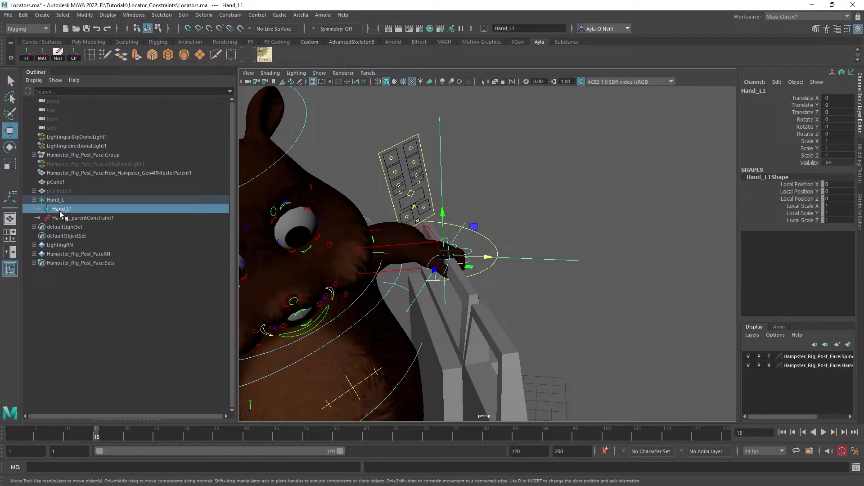
middle_click_drag(393, 241, 405, 2)
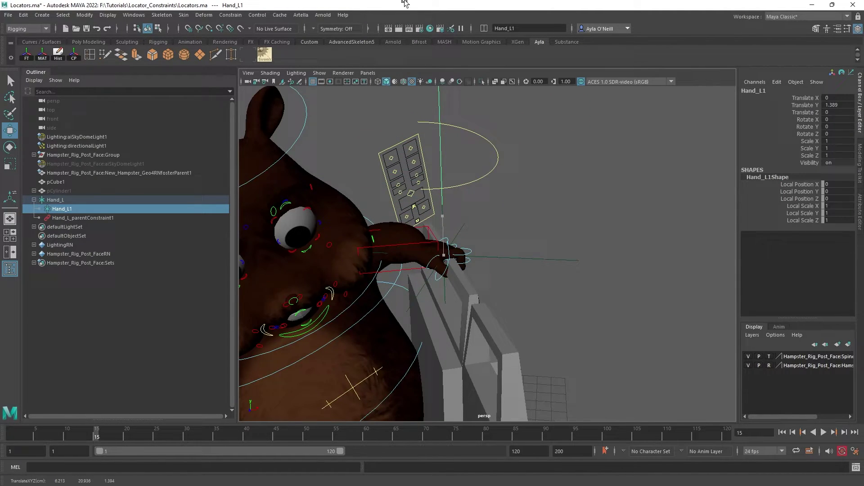
key("ctrl+z")
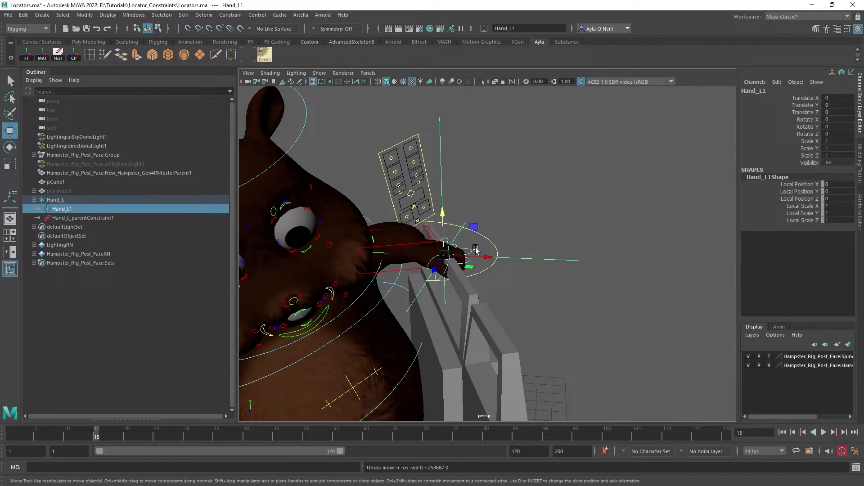
middle_click_drag(476, 249, 416, 74)
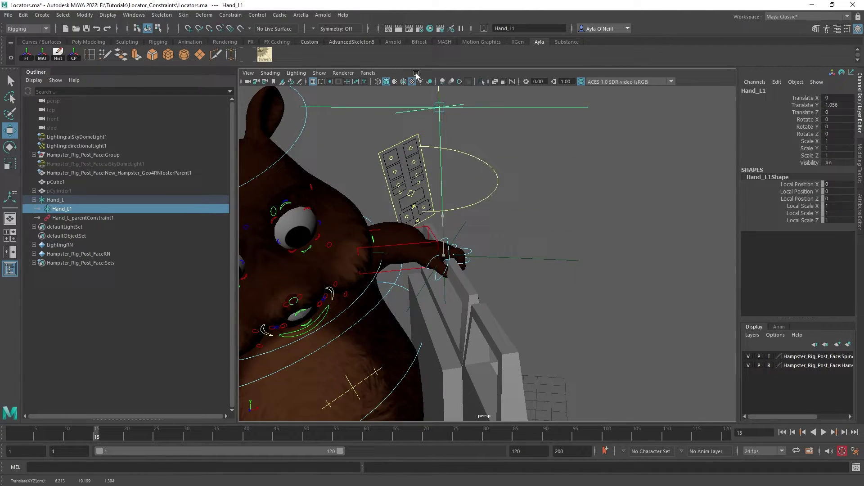
- Undo the Hand_L1 test move and the parent constraint on the left Fingers control, and clear the selection
key("ctrl+z")
key("ctrl+z")
key("ctrl+z")
key("ctrl+z")
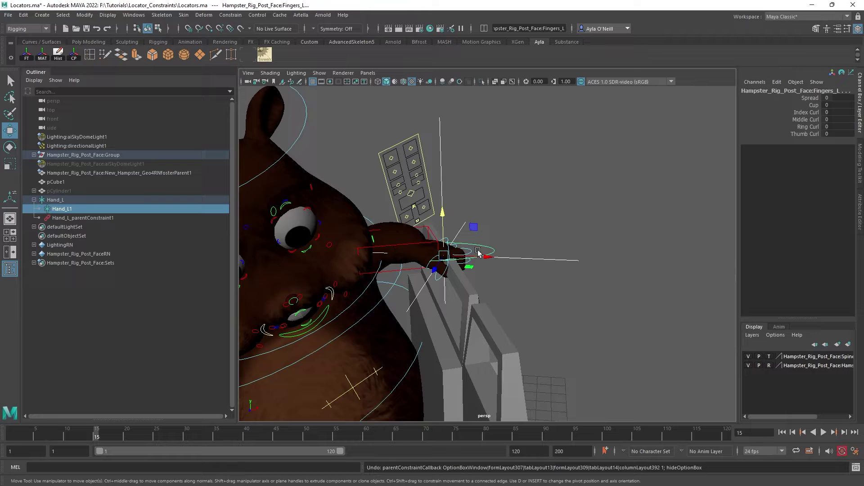
left_click(516, 243)
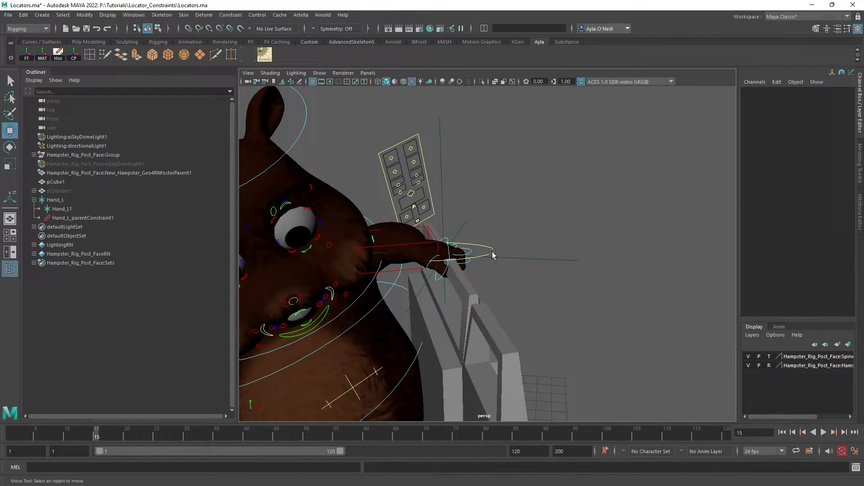
- Parent-constrain the left arm IK control, IKArm_L, to the Hand_L1 locator using the existing parent constraint options
left_click(61, 210)
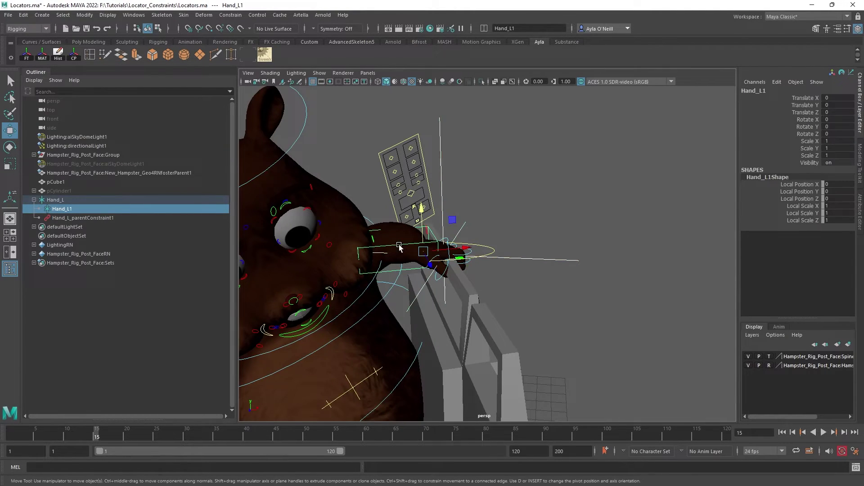
left_click(399, 247, "shift")
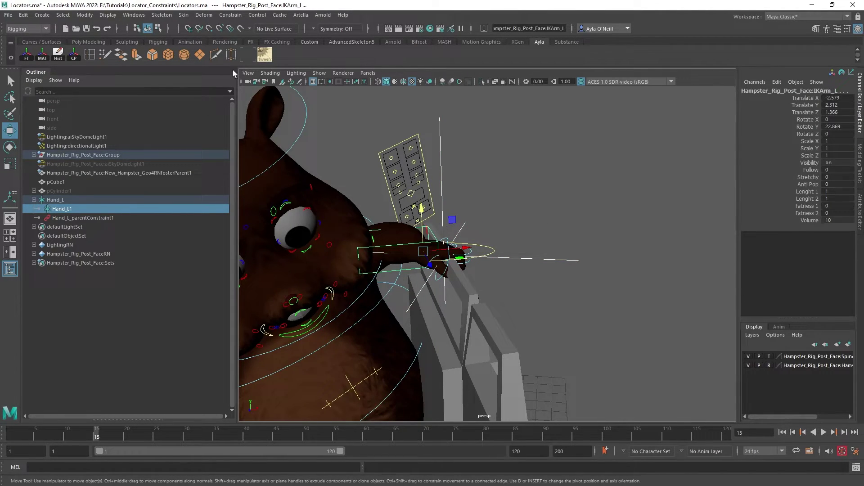
left_click(230, 15)
left_click(245, 34)
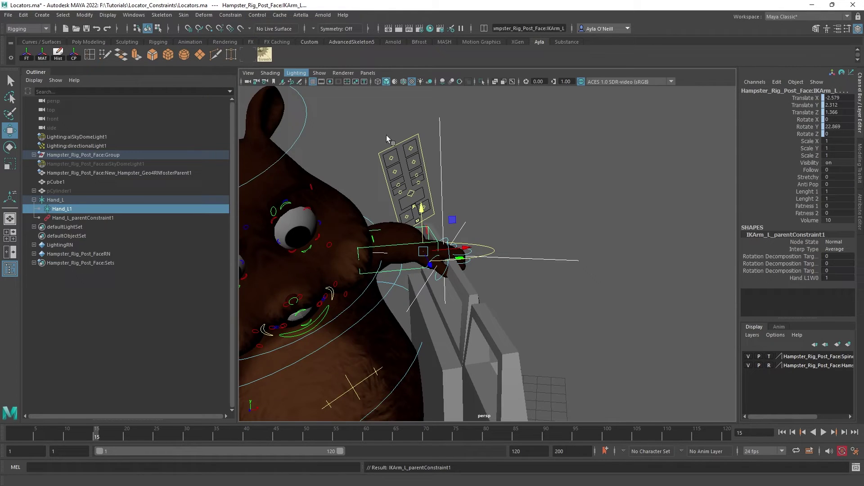
- Test the arm constraint by moving the Hand_L1 locator to about Translate X -0.373 and Translate Y 0.103
left_click(63, 208)
left_click_drag(446, 208, 428, 199)
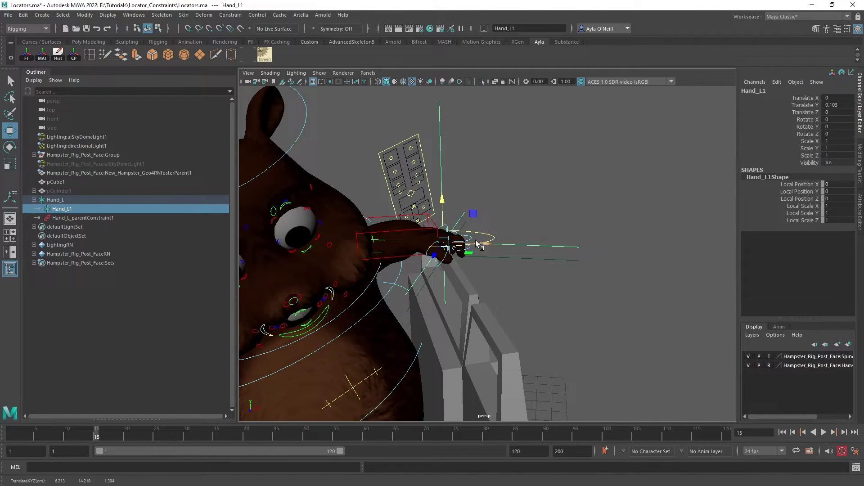
left_click_drag(477, 244, 425, 244)
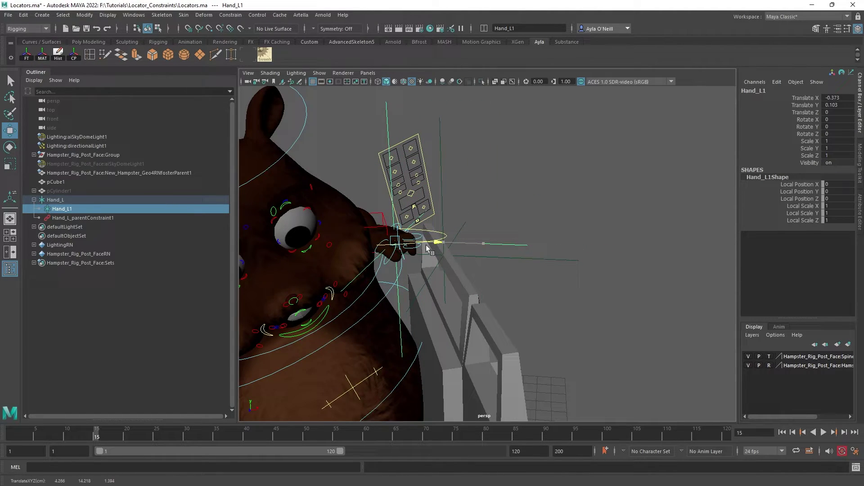
- Move pCube1 along its own X axis to about Translate X 8.345, and try moving the constrained IKArm_L control
left_click(462, 321)
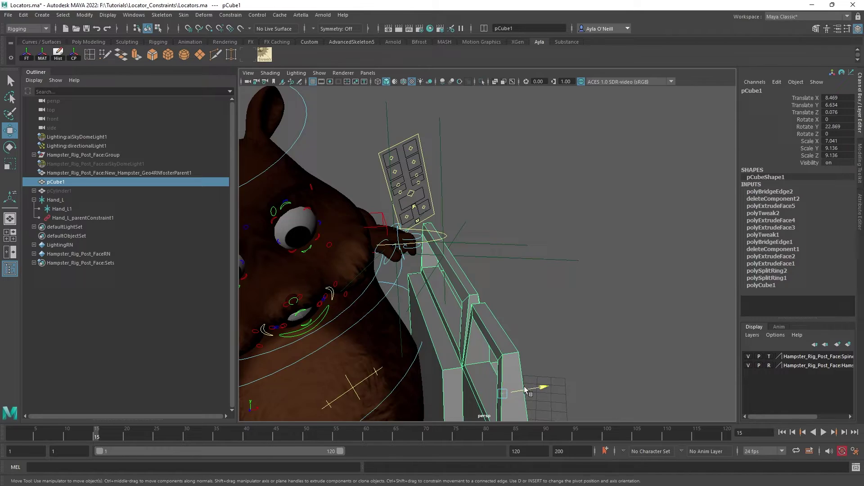
left_click_drag(537, 386, 513, 336)
left_click(394, 227)
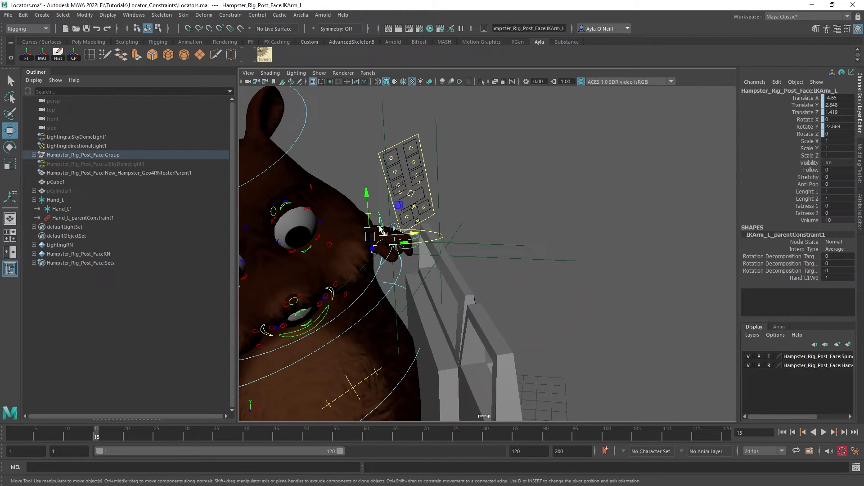
left_click(441, 233)
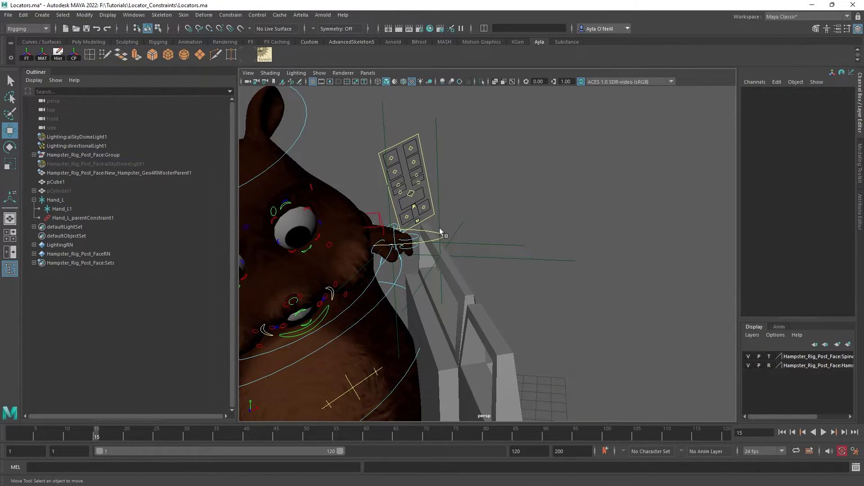
- Move the Hand_L1 locator back toward the barrier and down, to about Translate X -0.022 and Translate Y -0.36
left_click(387, 210)
left_click_drag(418, 240, 466, 241)
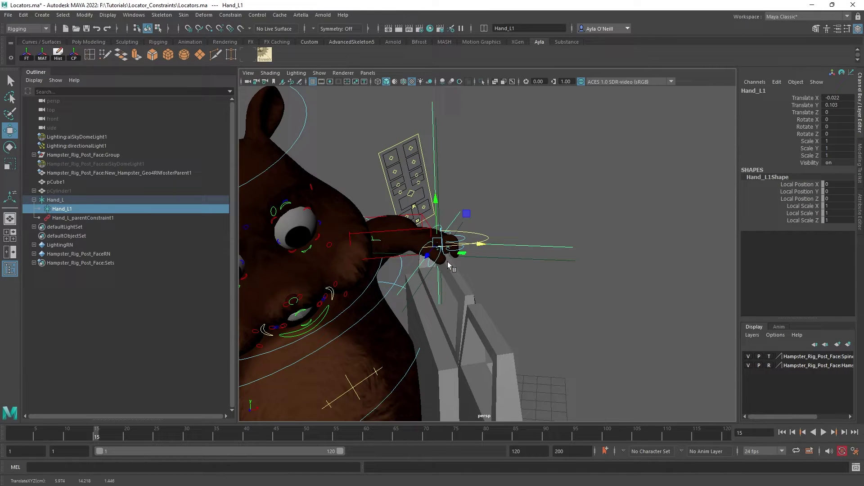
left_click_drag(435, 218, 429, 275)
- Raise pCube1 to about Translate Y 8.494 to test that the hamster's hand follows the barrier
left_click(491, 331)
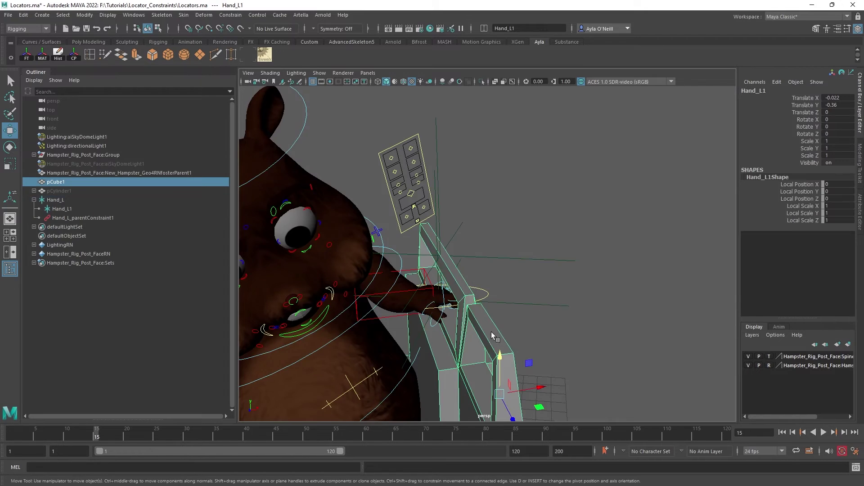
left_click_drag(494, 374, 484, 321)
middle_click_drag(482, 318, 500, 279, "alt")
mouse_move(500, 279)
left_mouse_down("alt")
mouse_move(526, 281)
mouse_move(515, 273)
mouse_move(505, 292)
mouse_move(504, 280)
left_mouse_up("alt")
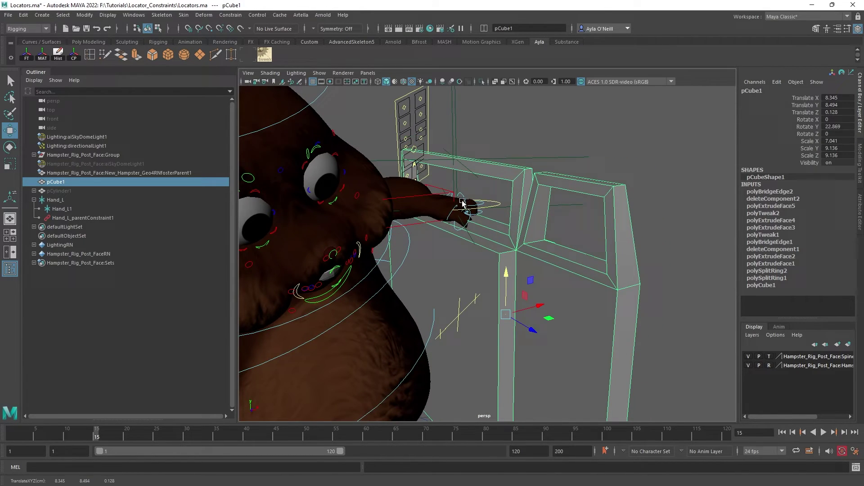
- Raise the Hand_L1 locator so the hamster's left hand rests on top of the barrier's upper rail
left_click_drag(464, 219, 443, 205, "alt")
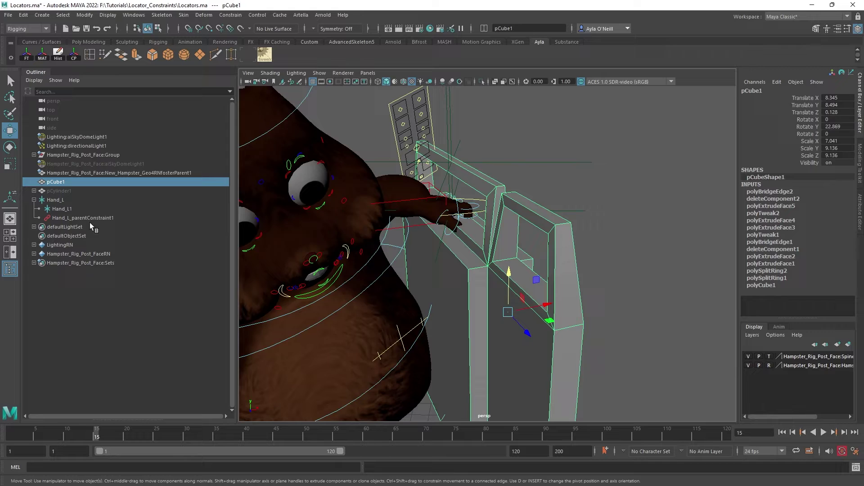
left_click(72, 209)
left_click_drag(449, 166, 453, 144)
- Try moving pCube1 about 1.4 units along its own X axis toward the hamster, and undo the move
left_click(474, 311)
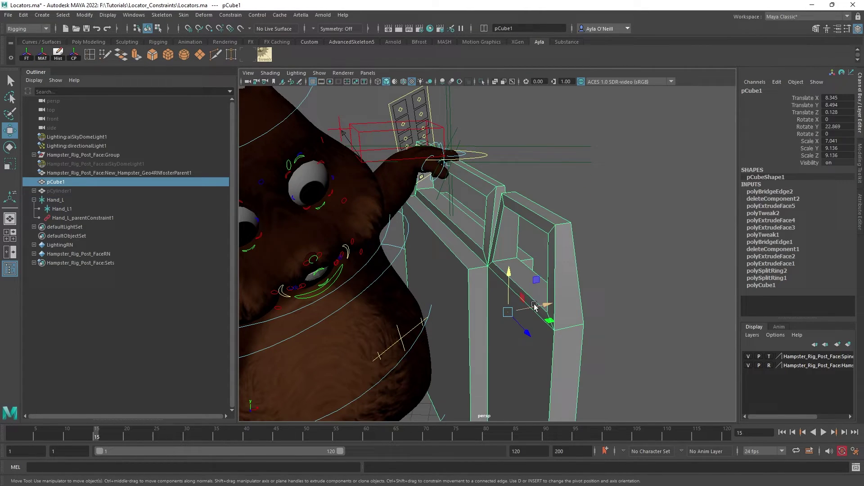
left_click_drag(535, 309, 495, 314)
key("ctrl+z")
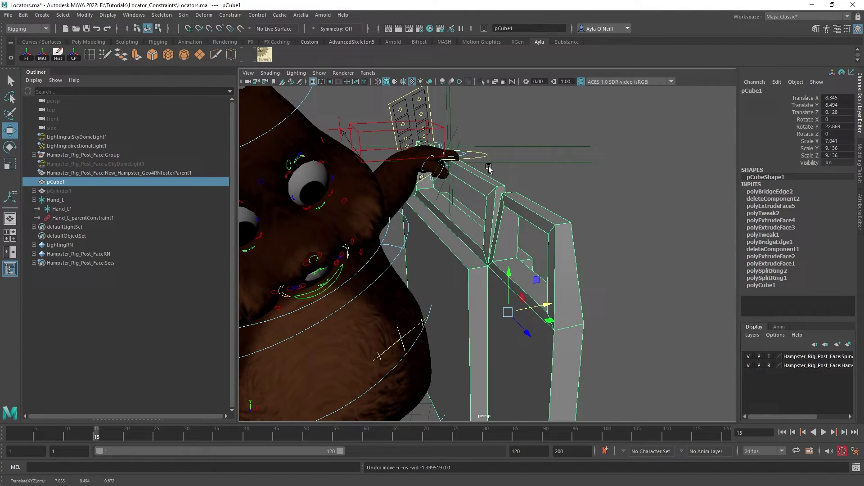
- Lower pCube1 to about Translate Y 7.652, keeping the hand attached to the barrier
left_click_drag(509, 294, 497, 271)
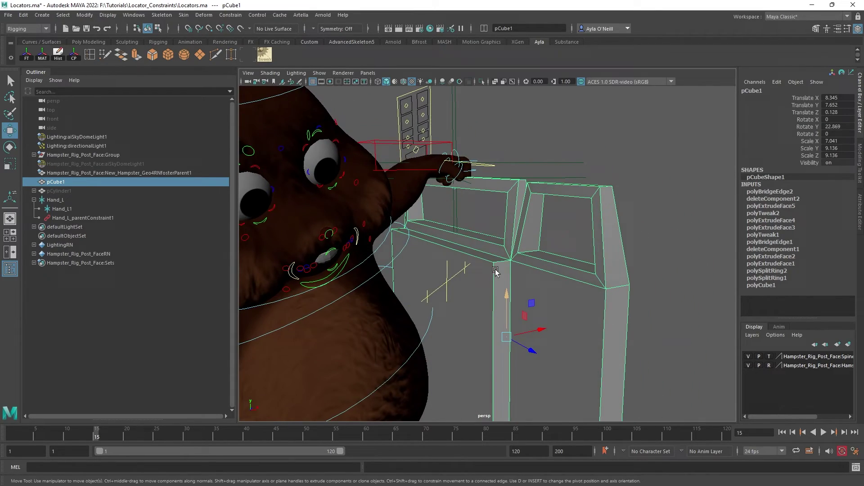